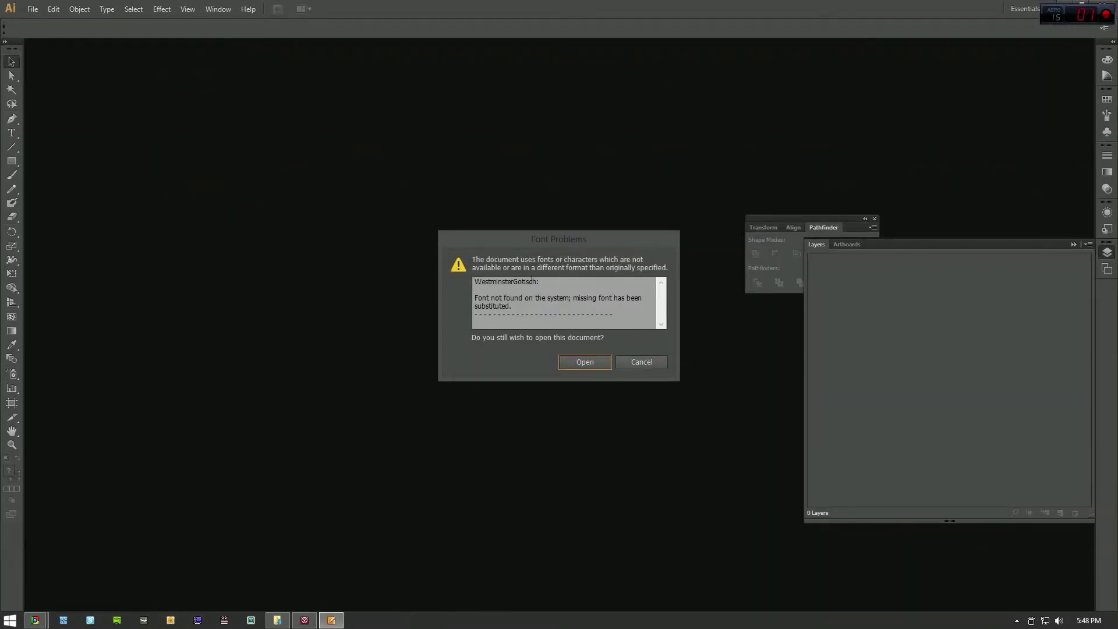
Step: Accept the missing WestminsterGotisch font warning and open the BROWN'S 19th Hole sign
{"action": "left_click_drag", "start_coordinate": [485, 283], "coordinate": [524, 284]}
{"action": "left_click", "coordinate": [500, 292]}
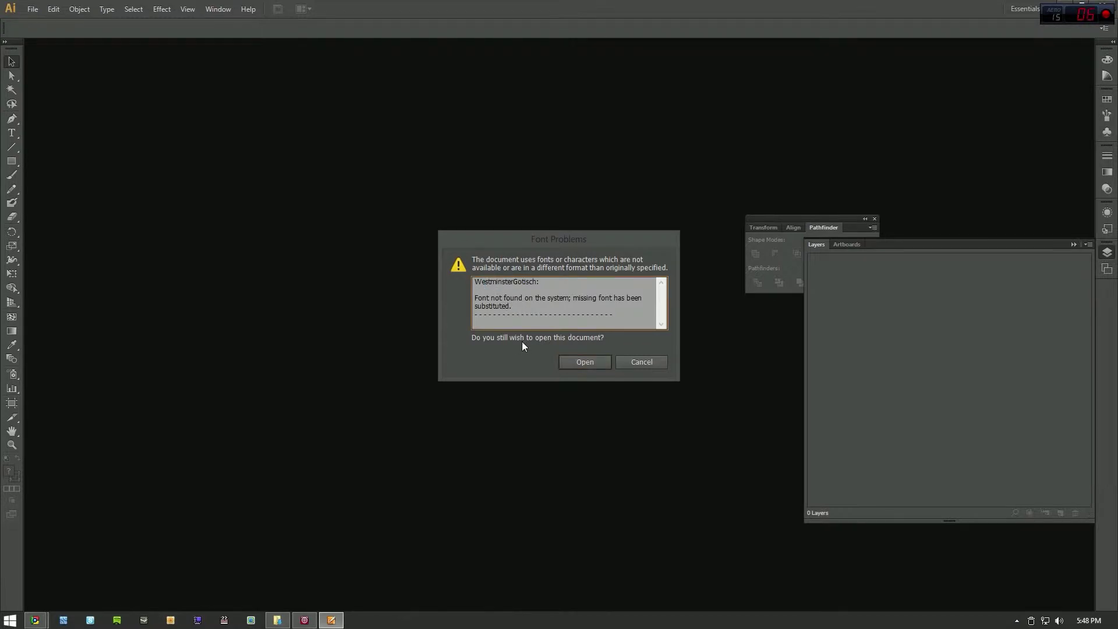
{"action": "left_click", "coordinate": [585, 362]}
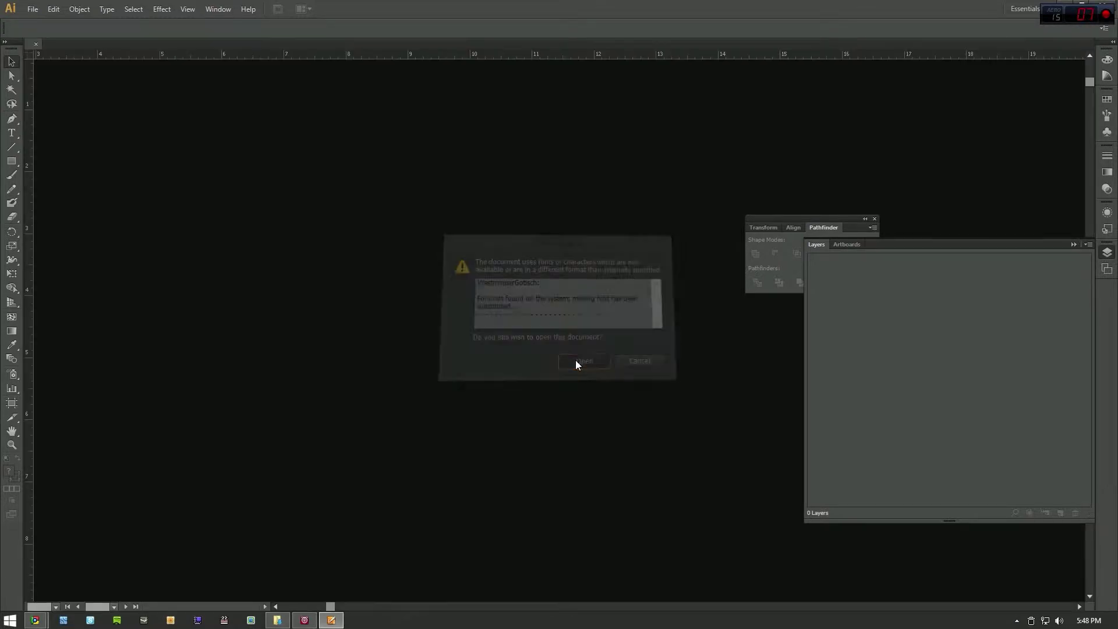
Step: Close the Transform/Align/Pathfinder panels, collapse Layers, and inspect the martini glass and olive
{"action": "key", "text": "ctrl+0"}
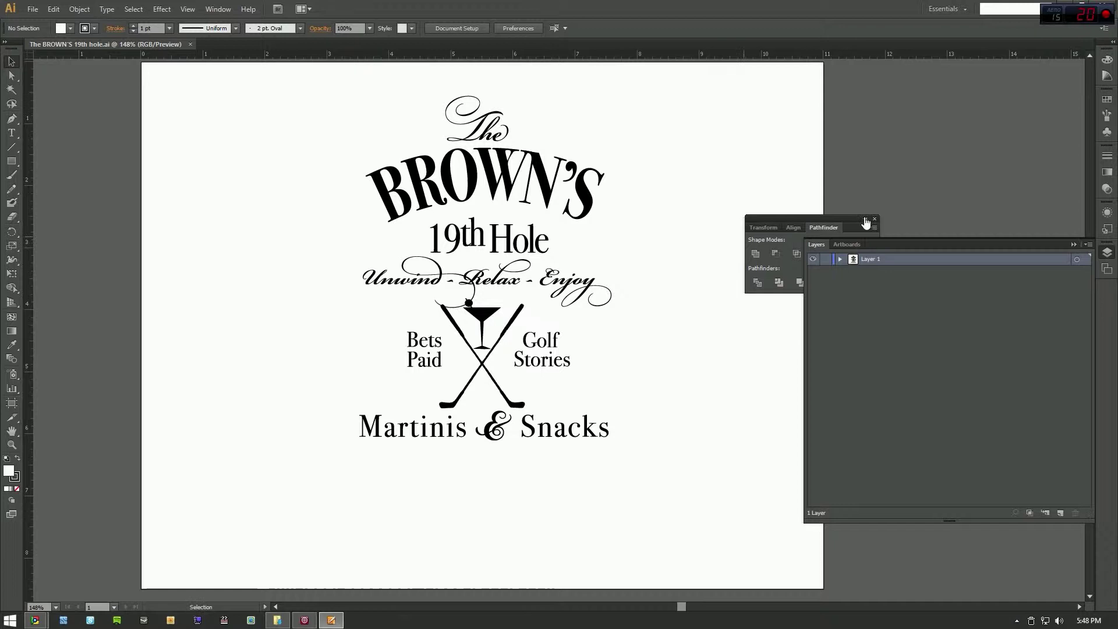
{"action": "left_click", "coordinate": [876, 218]}
{"action": "left_click", "coordinate": [1106, 252]}
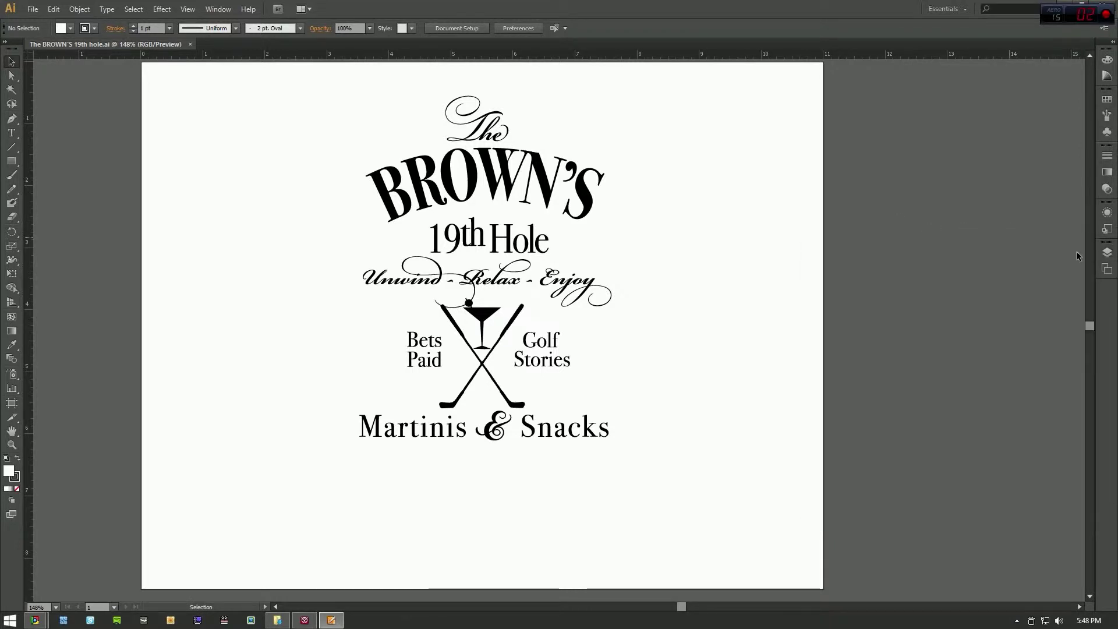
{"action": "scroll", "coordinate": [581, 328], "scroll_direction": "up", "scroll_amount": 1}
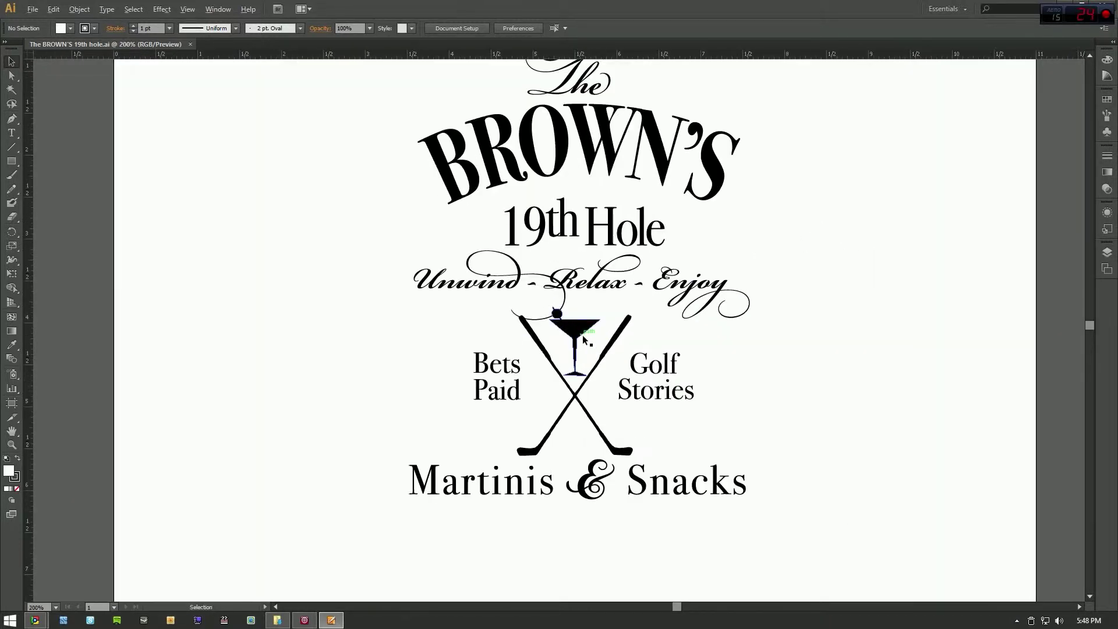
{"action": "scroll", "coordinate": [581, 330], "scroll_direction": "up", "scroll_amount": 1}
{"action": "scroll", "coordinate": [568, 325], "scroll_direction": "up", "scroll_amount": 1}
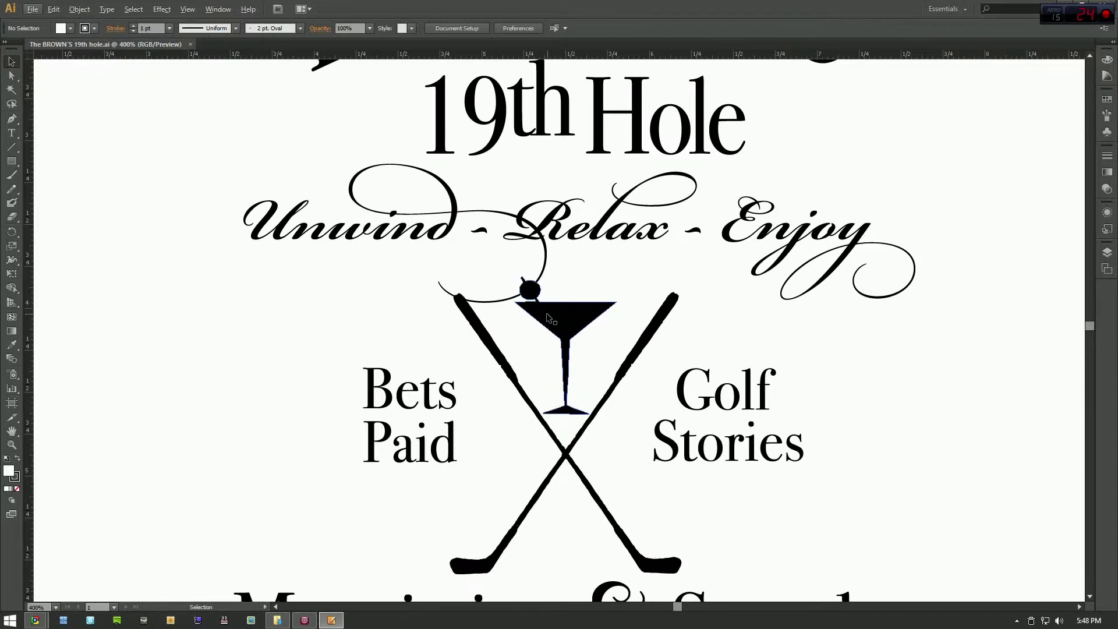
{"action": "left_click", "coordinate": [546, 256]}
{"action": "left_click", "coordinate": [528, 300]}
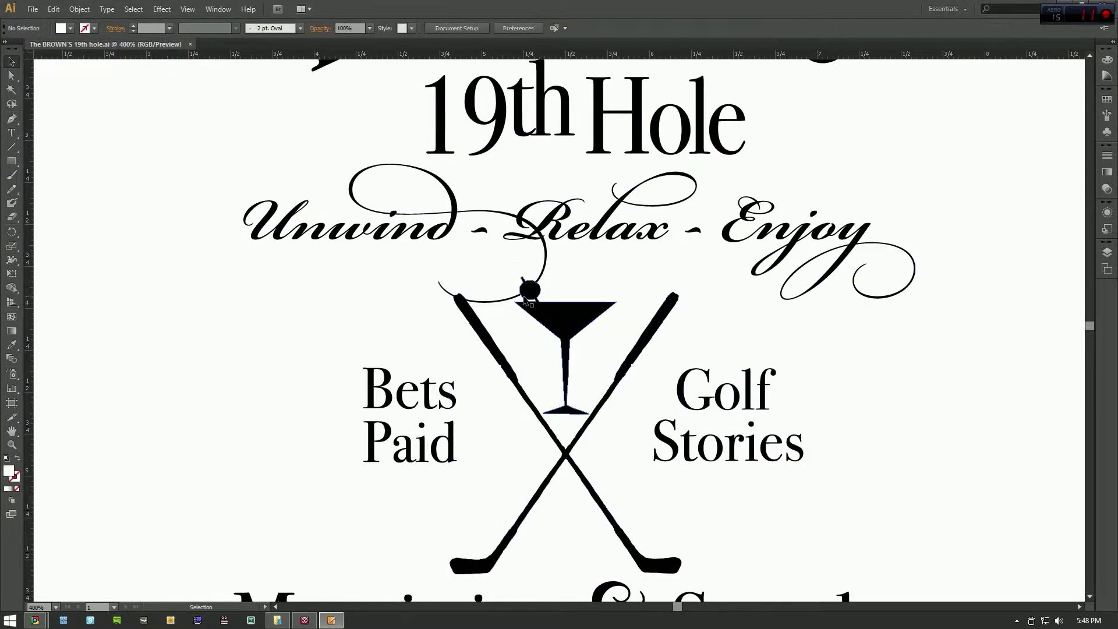
{"action": "scroll", "coordinate": [528, 299], "scroll_direction": "up", "scroll_amount": 3}
{"action": "scroll", "coordinate": [528, 299], "scroll_direction": "up", "scroll_amount": 1}
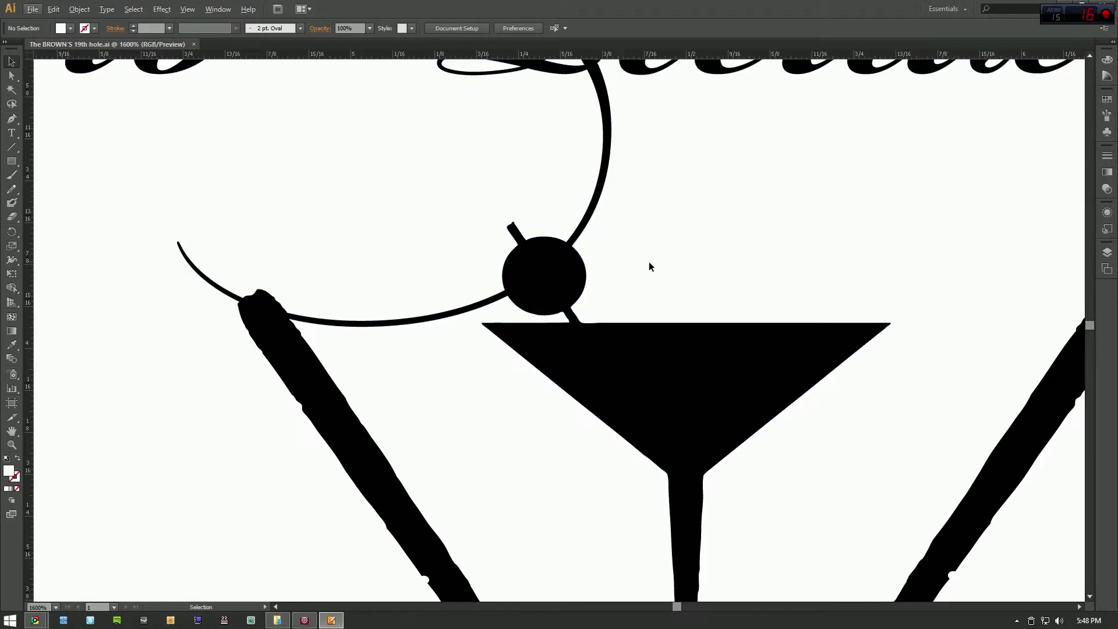
{"action": "scroll", "coordinate": [648, 266], "scroll_direction": "down", "scroll_amount": 2}
{"action": "scroll", "coordinate": [649, 267], "scroll_direction": "down", "scroll_amount": 1}
{"action": "scroll", "coordinate": [649, 266], "scroll_direction": "down", "scroll_amount": 1}
{"action": "scroll", "coordinate": [648, 267], "scroll_direction": "down", "scroll_amount": 1}
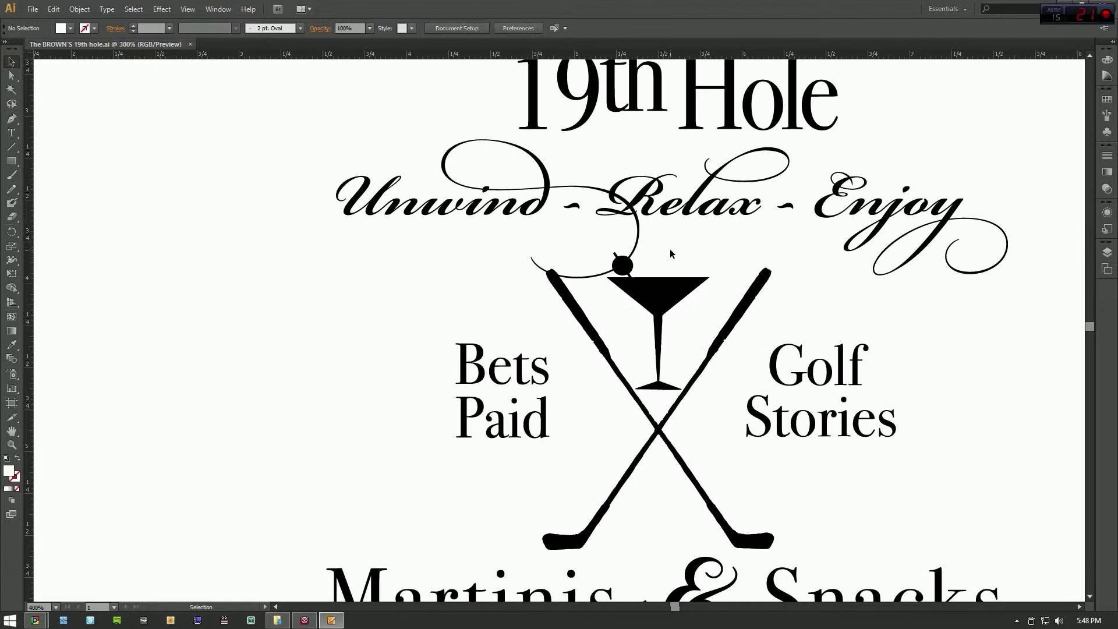
{"action": "scroll", "coordinate": [670, 249], "scroll_direction": "down", "scroll_amount": 1}
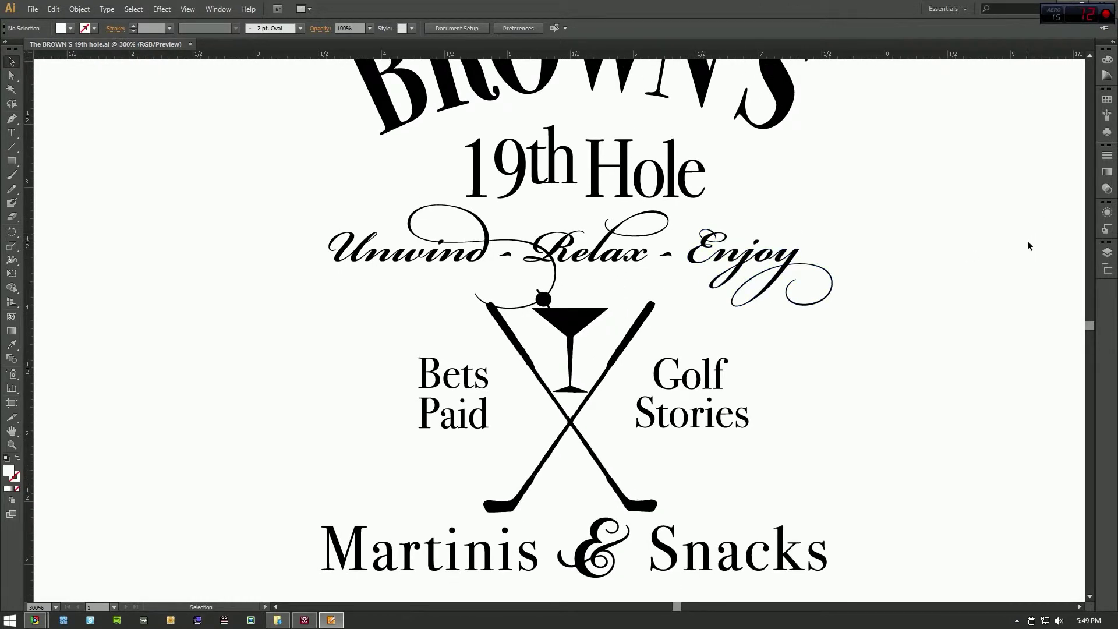
Step: Show the Layers flyout from the right dock, listing the single Layer 1
{"action": "left_click", "coordinate": [218, 9]}
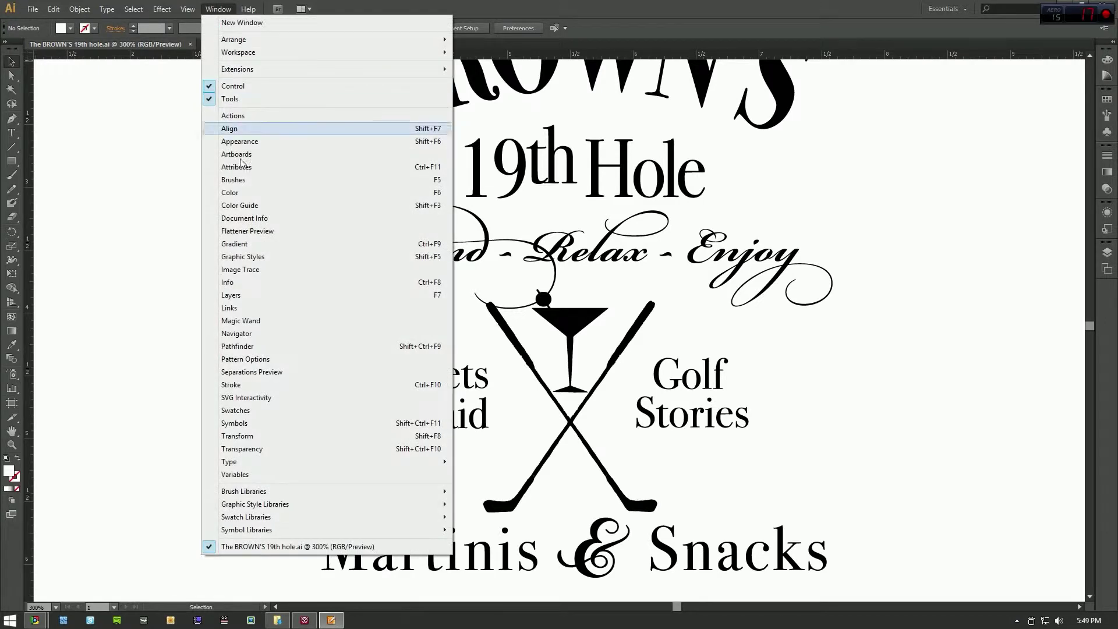
{"action": "left_click", "coordinate": [252, 295]}
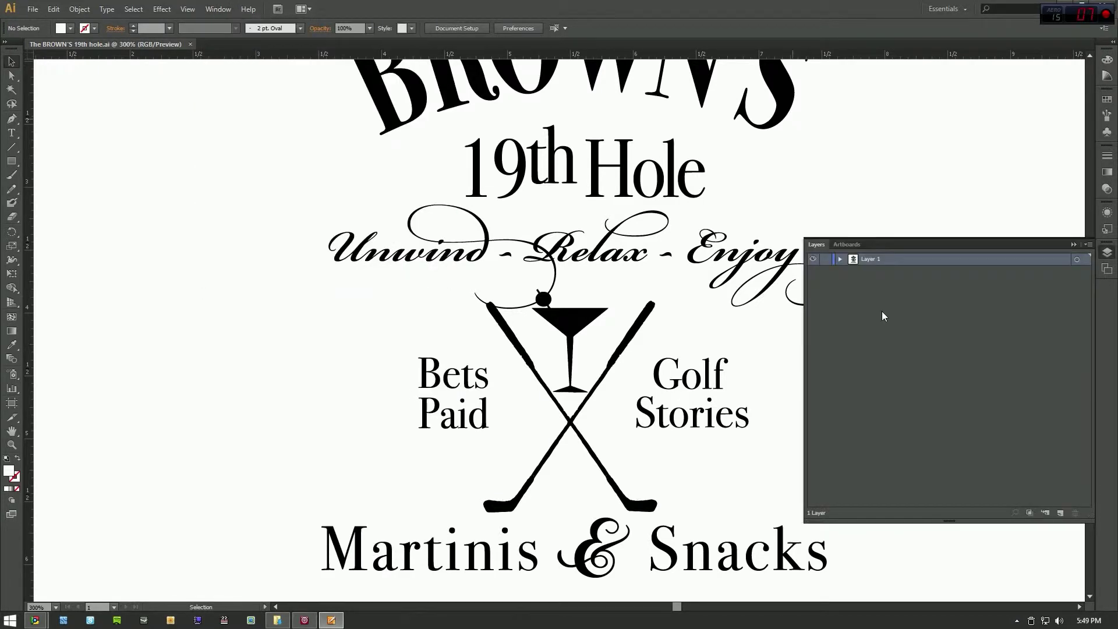
{"action": "left_click", "coordinate": [1108, 253]}
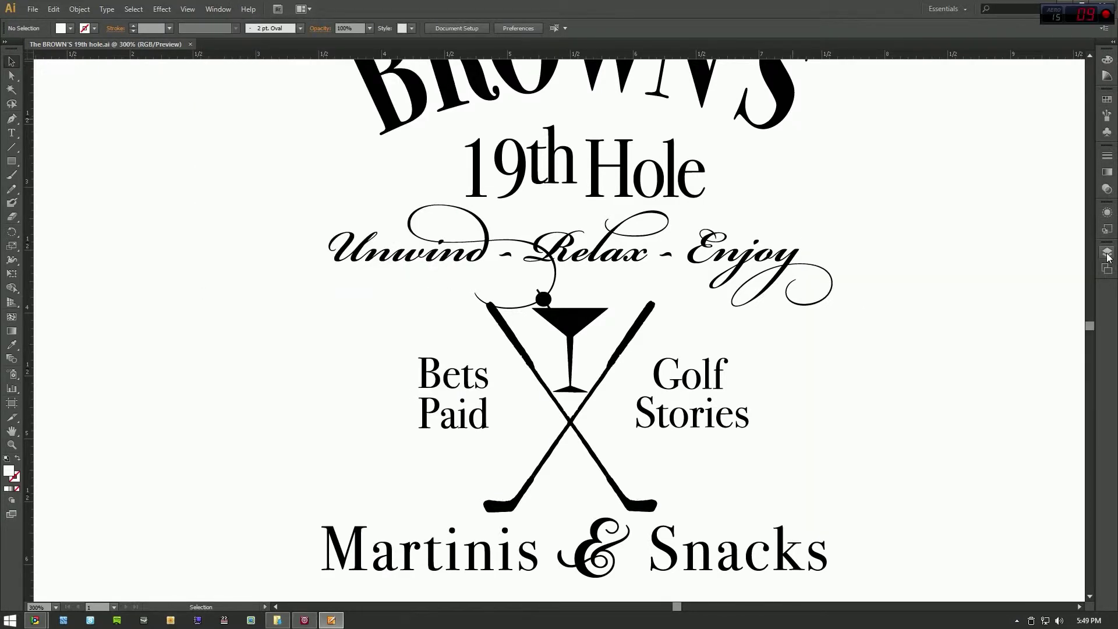
{"action": "left_click", "coordinate": [1110, 44]}
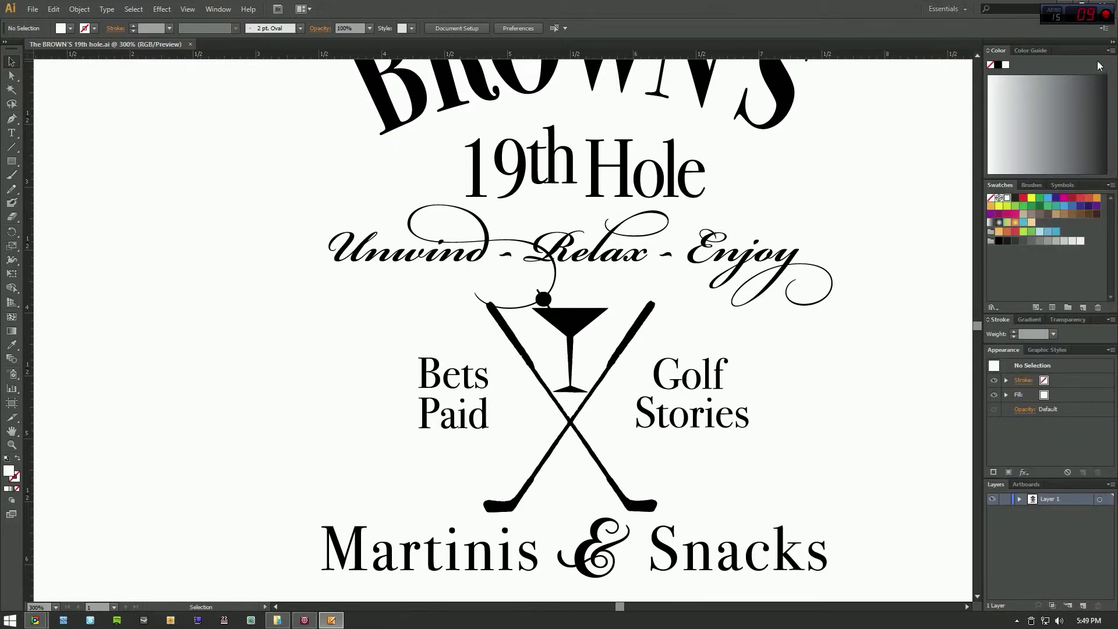
{"action": "left_click", "coordinate": [1110, 43]}
{"action": "left_click", "coordinate": [1107, 253]}
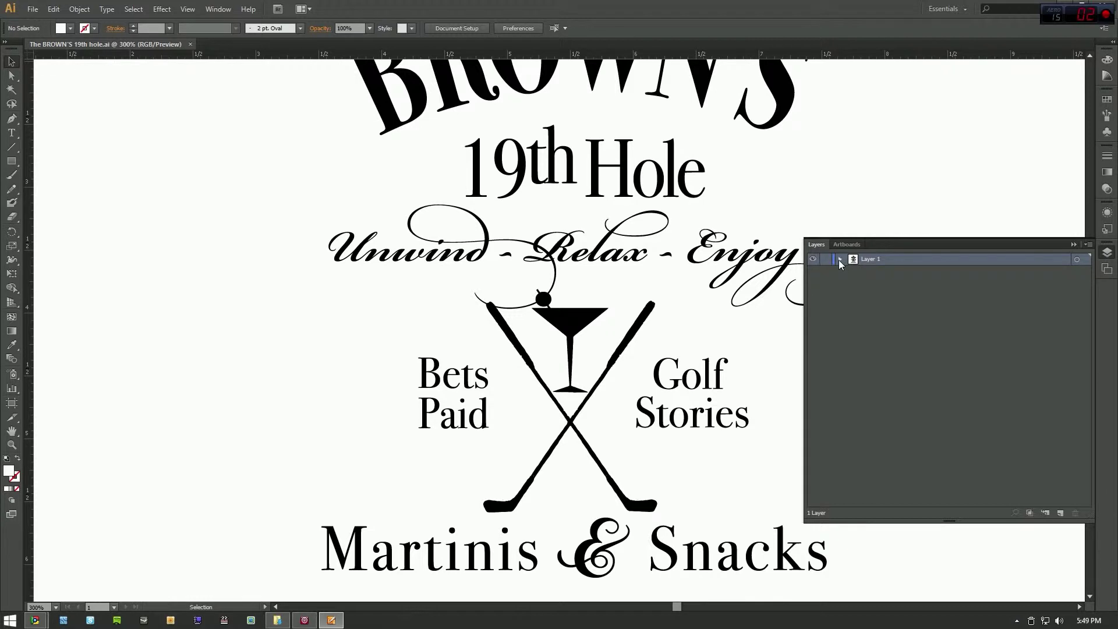
Step: Expand Layer 1 and toggle visibility of the martini glass and text group layers
{"action": "left_click", "coordinate": [839, 259]}
{"action": "left_click_drag", "start_coordinate": [658, 275], "coordinate": [586, 262]}
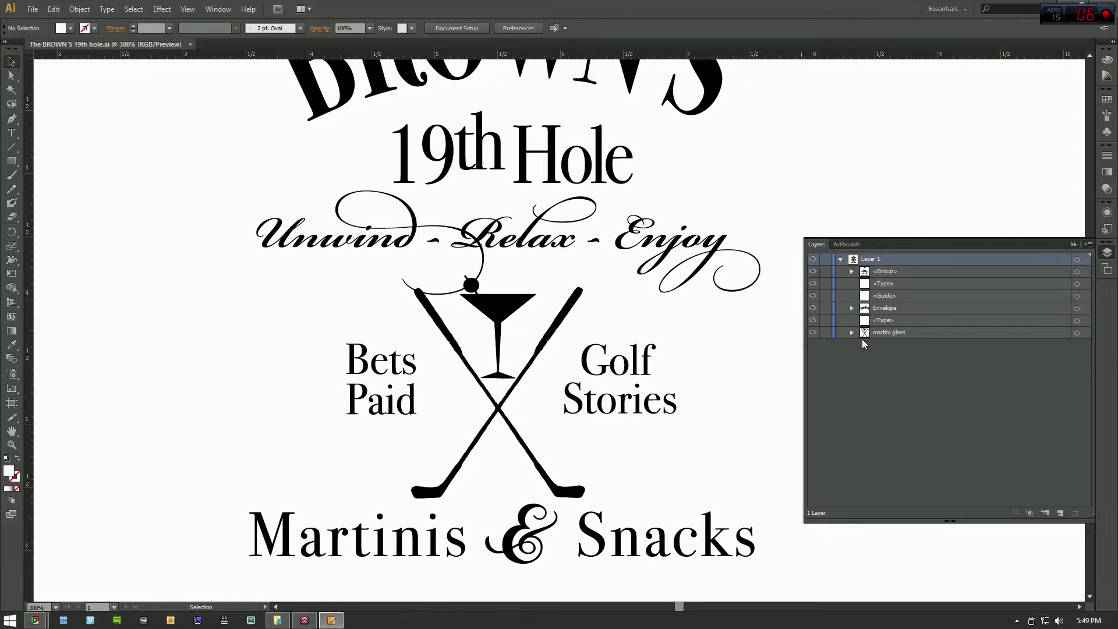
{"action": "left_click", "coordinate": [813, 333]}
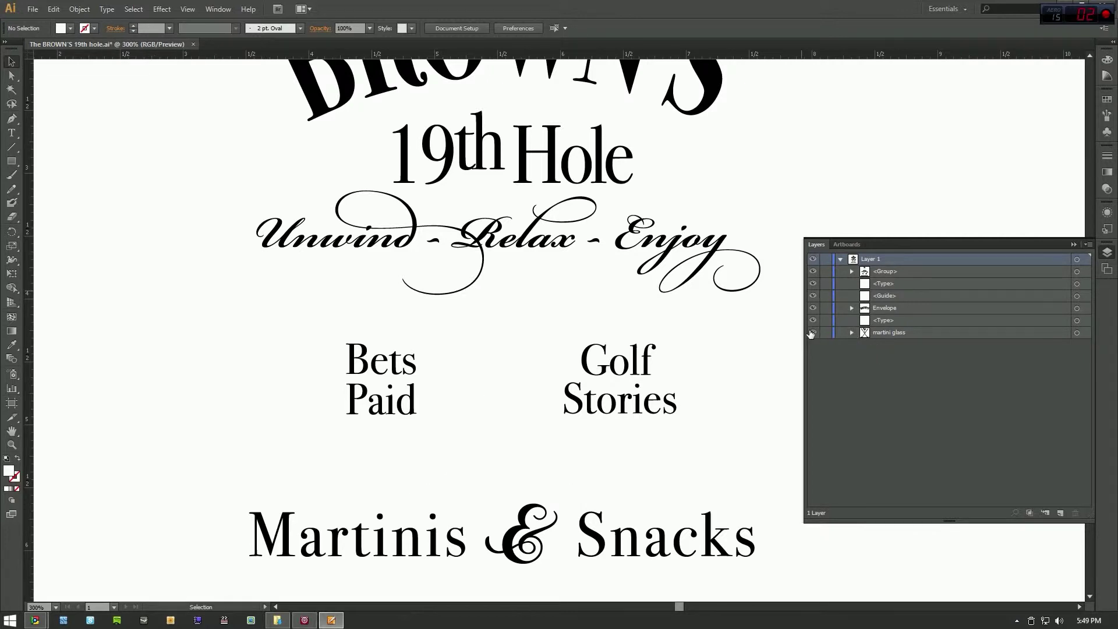
{"action": "left_click", "coordinate": [813, 332]}
{"action": "left_click", "coordinate": [877, 333]}
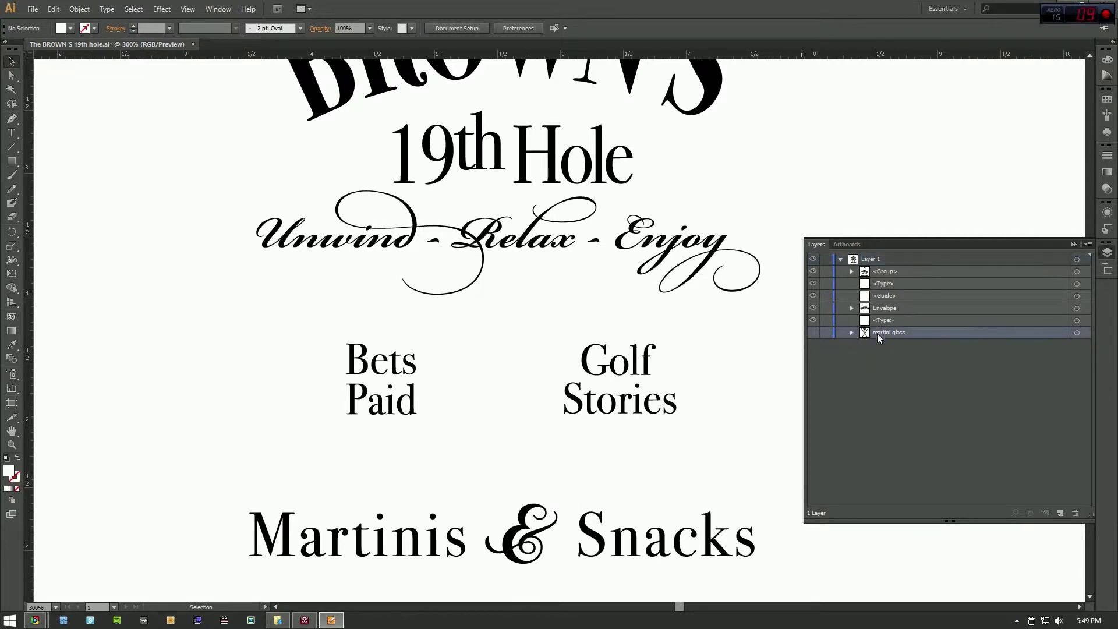
{"action": "left_click", "coordinate": [813, 332]}
{"action": "left_click", "coordinate": [883, 273]}
{"action": "left_click", "coordinate": [811, 273]}
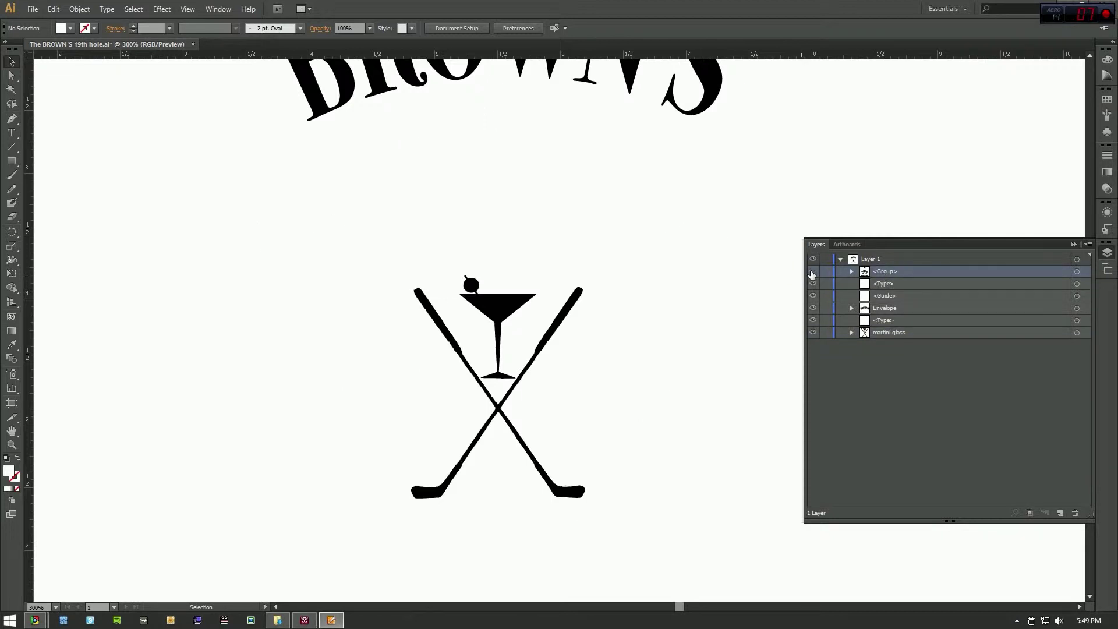
{"action": "left_click", "coordinate": [811, 273]}
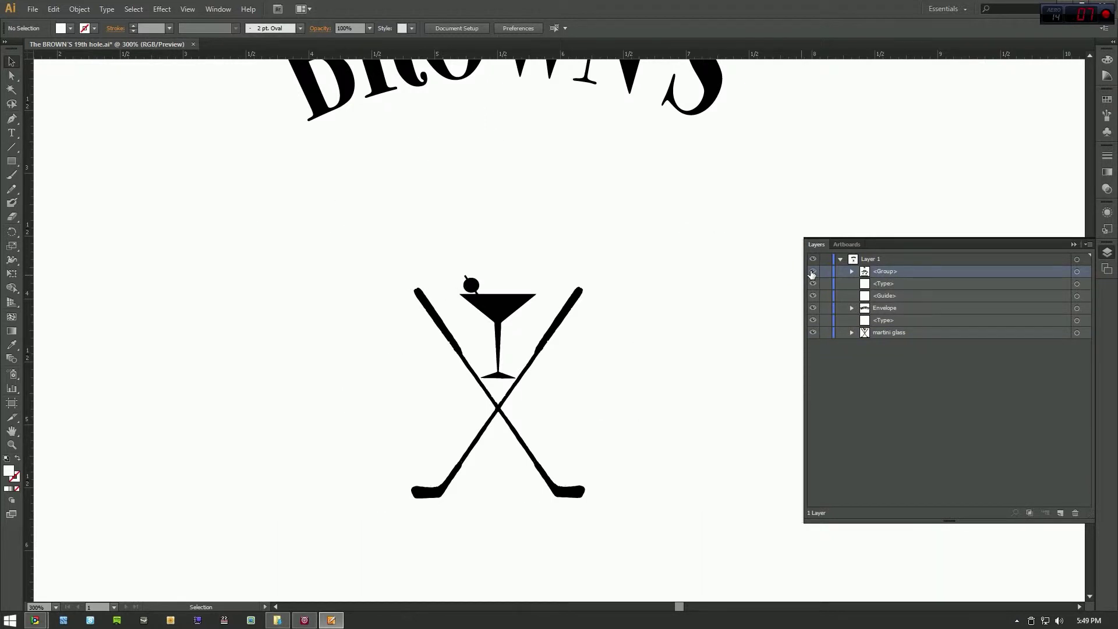
Step: Inspect the paths inside the text group, then collapse it
{"action": "left_click", "coordinate": [852, 272]}
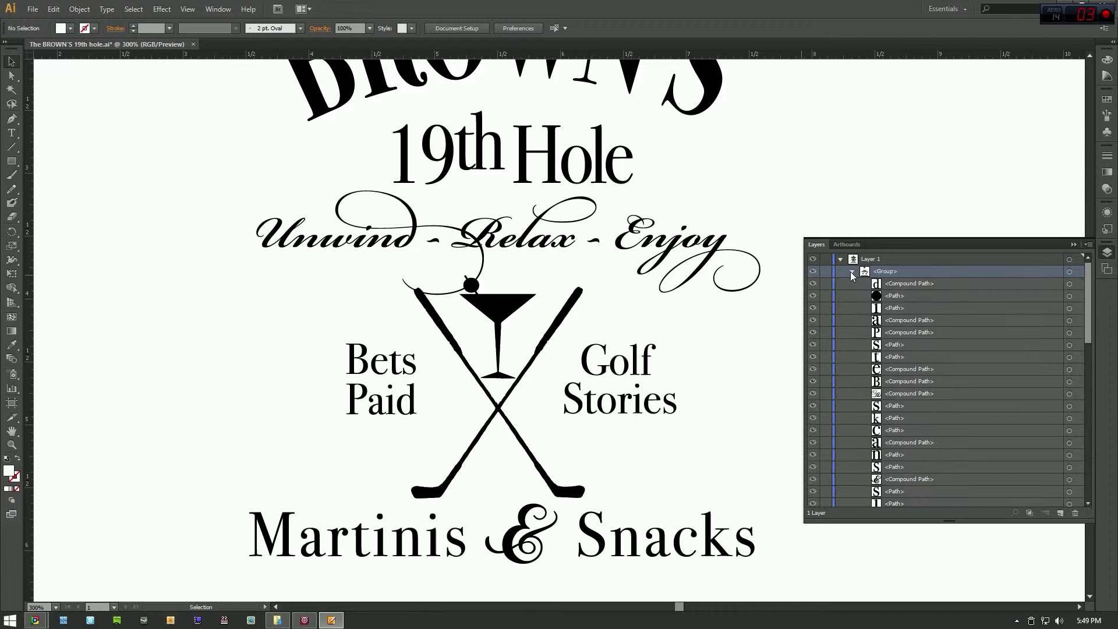
{"action": "left_click", "coordinate": [881, 296]}
{"action": "left_click", "coordinate": [876, 305]}
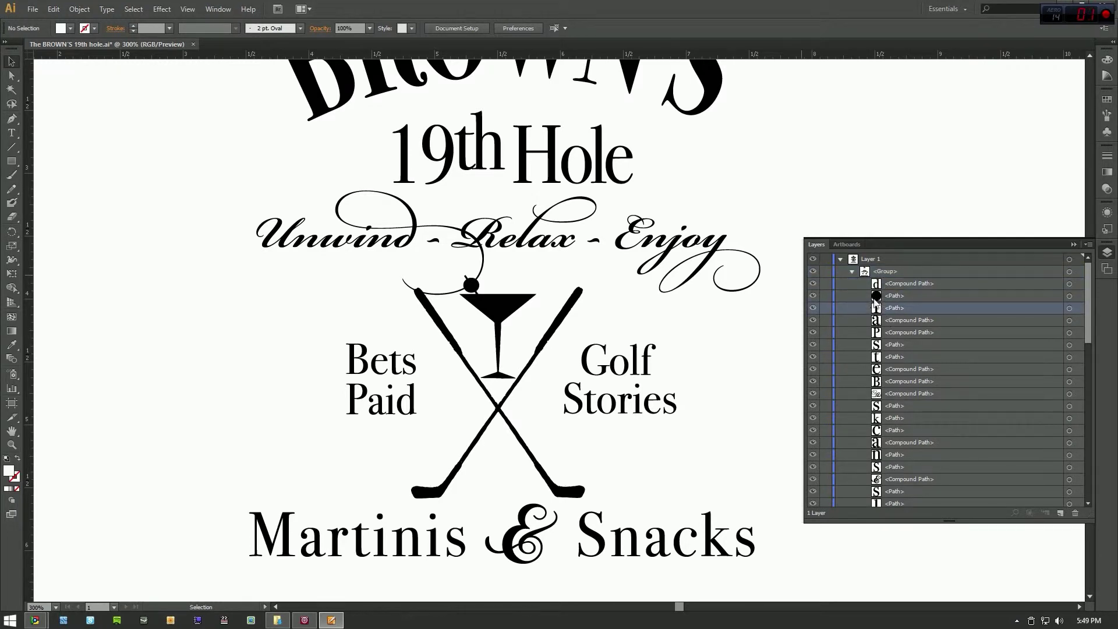
{"action": "left_click", "coordinate": [853, 271]}
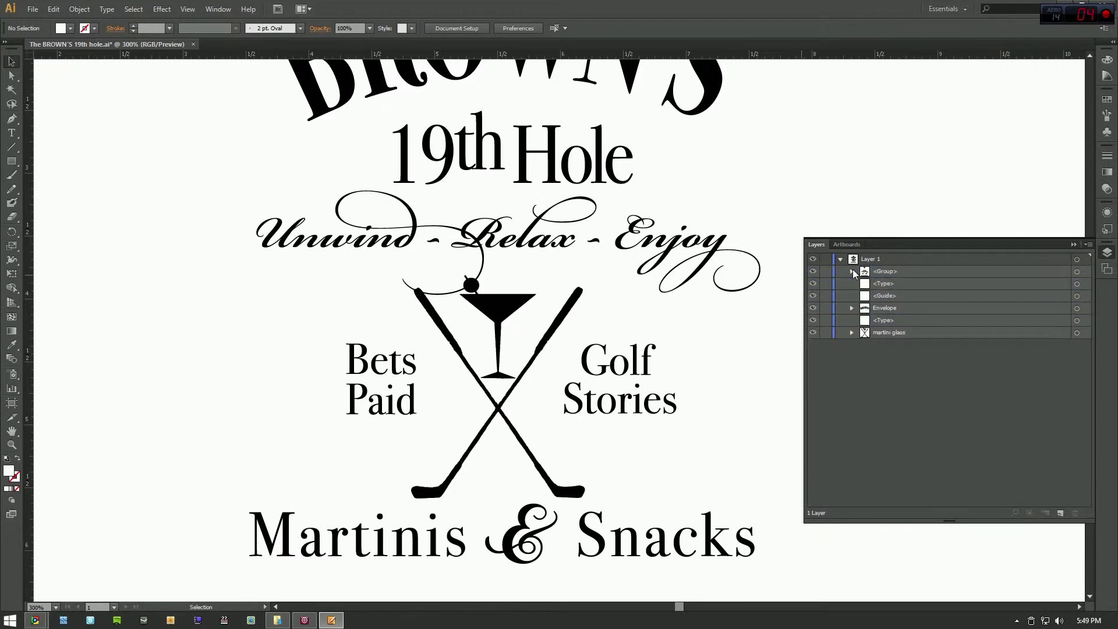
Step: Expand the martini glass layer and its Live Paint object, selecting its first path
{"action": "left_click", "coordinate": [850, 332]}
{"action": "left_click", "coordinate": [862, 345]}
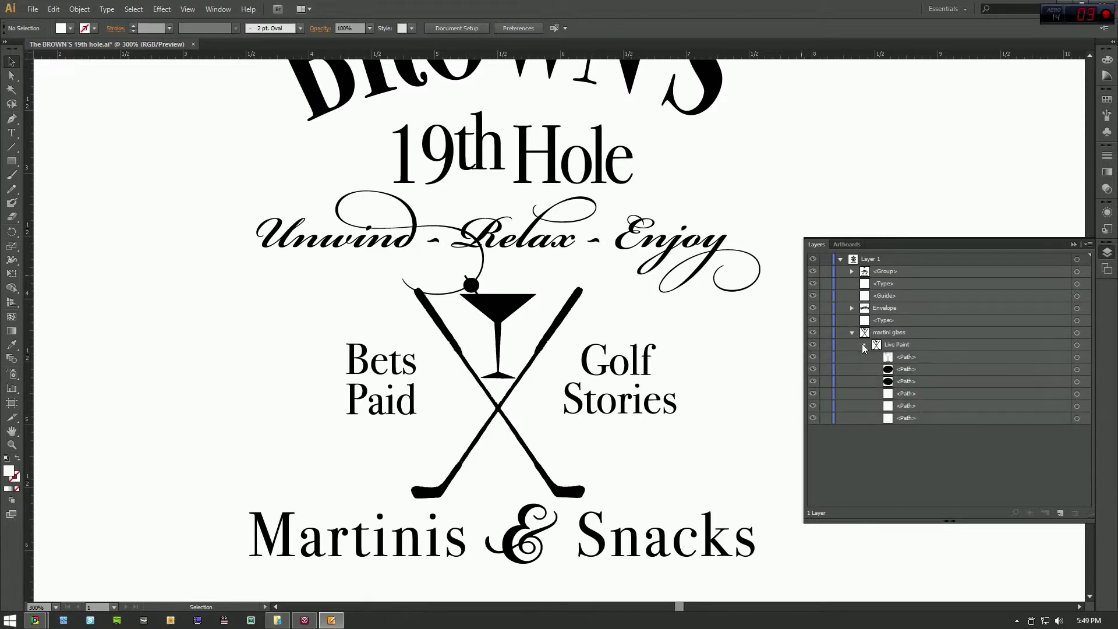
{"action": "left_click", "coordinate": [899, 347]}
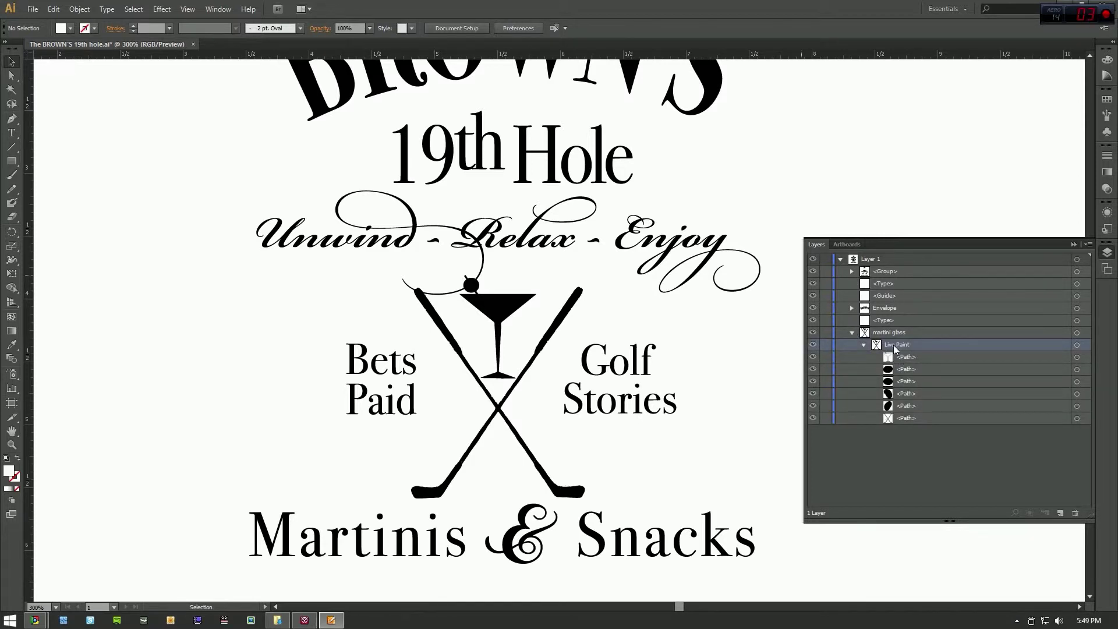
{"action": "left_click", "coordinate": [855, 270]}
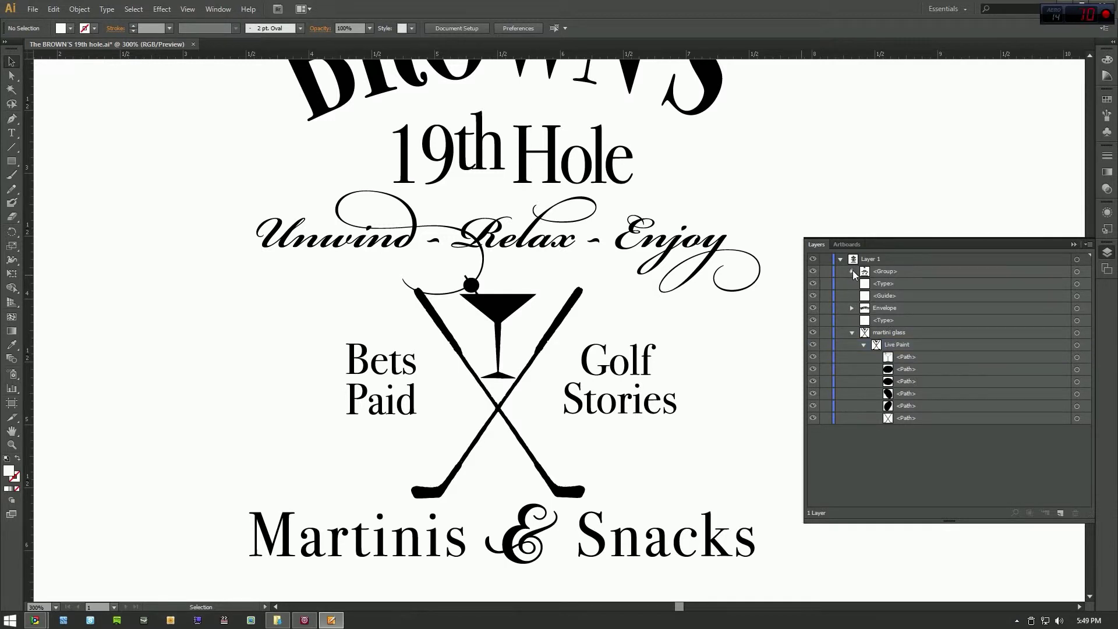
{"action": "left_click", "coordinate": [853, 272]}
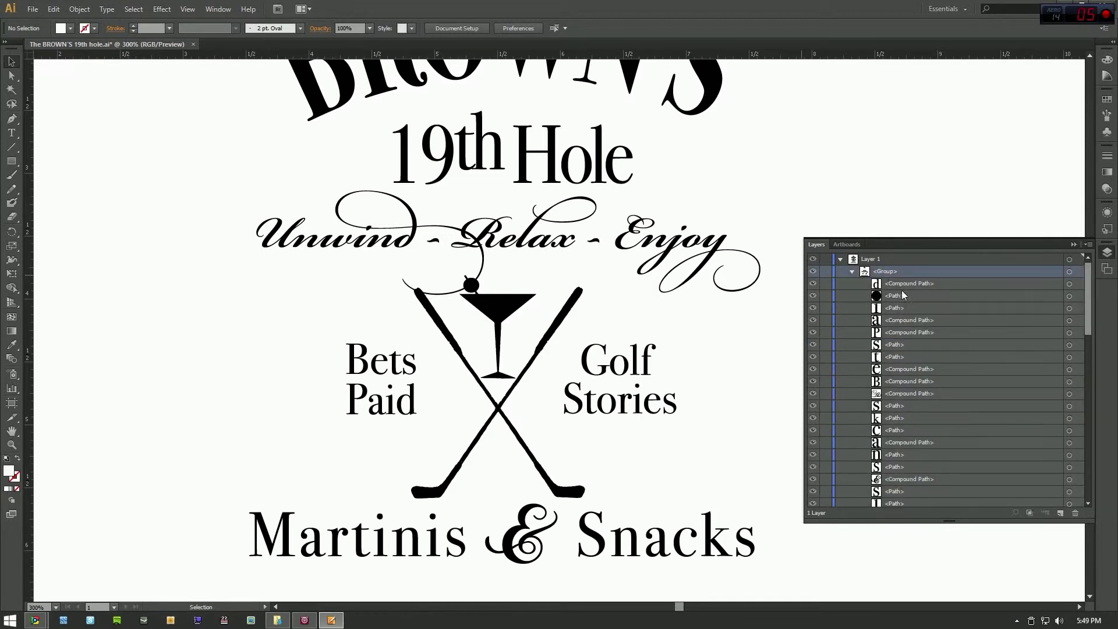
{"action": "left_click", "coordinate": [901, 284]}
{"action": "left_click", "coordinate": [852, 272]}
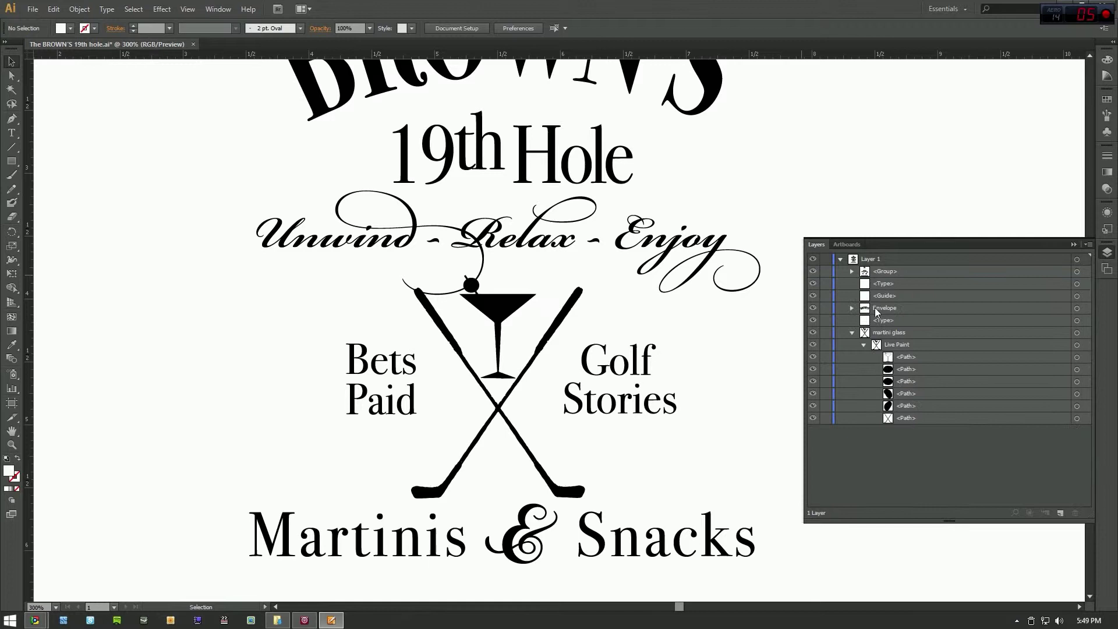
{"action": "left_click", "coordinate": [886, 346]}
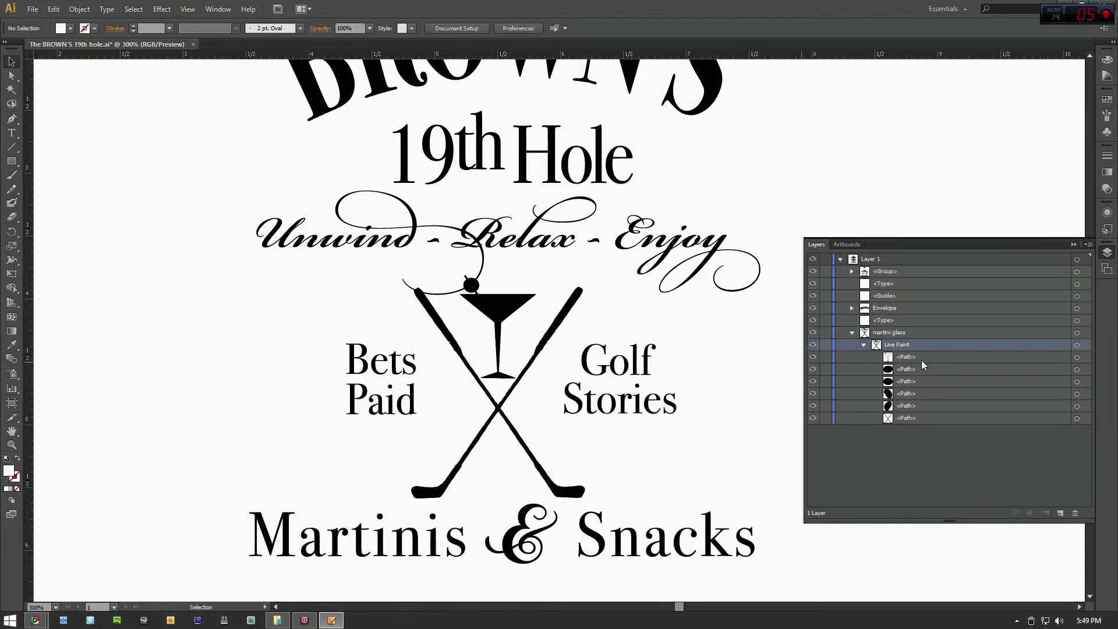
{"action": "left_click", "coordinate": [919, 357]}
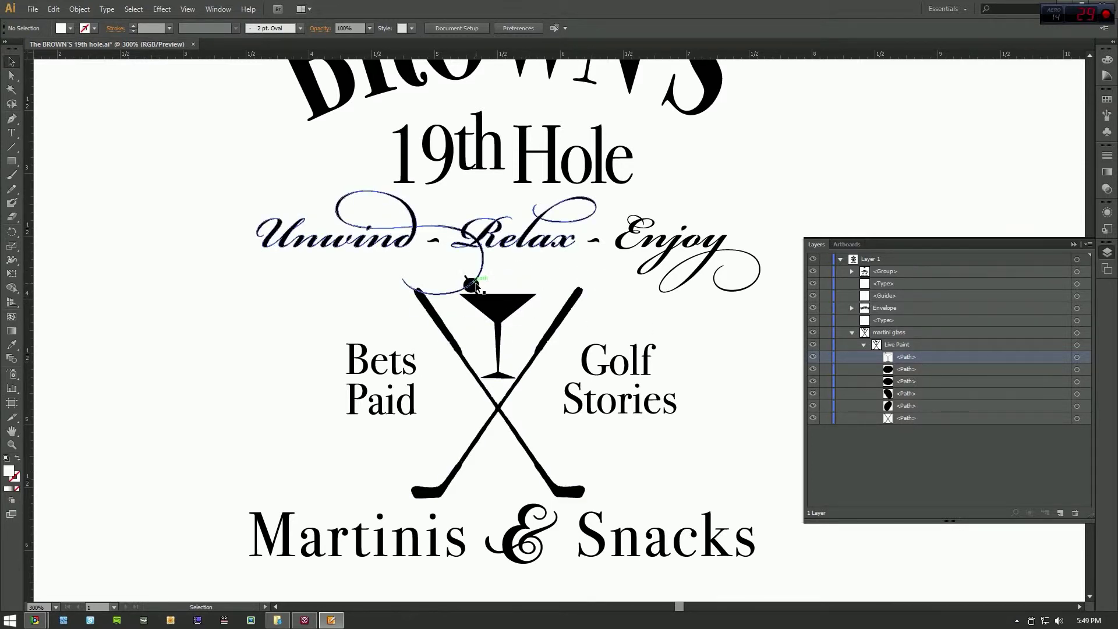
{"action": "scroll", "coordinate": [440, 294], "scroll_direction": "up", "scroll_amount": 1}
{"action": "scroll", "coordinate": [439, 294], "scroll_direction": "up", "scroll_amount": 1}
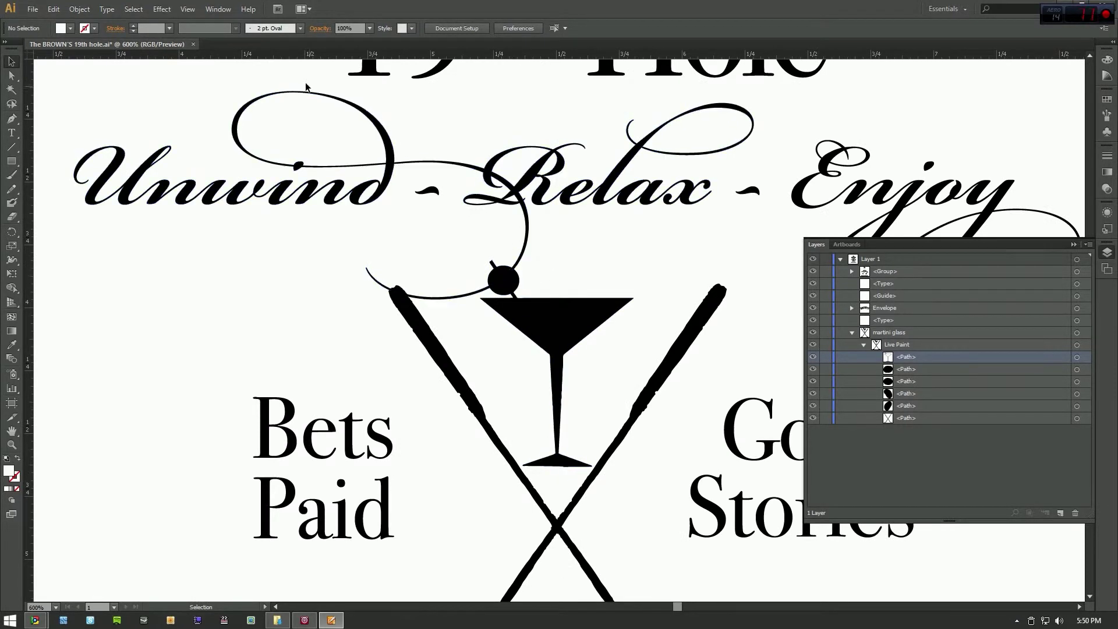
Step: Show the Pathfinder panel, move it off the artwork, and deselect the artwork
{"action": "left_click", "coordinate": [218, 9]}
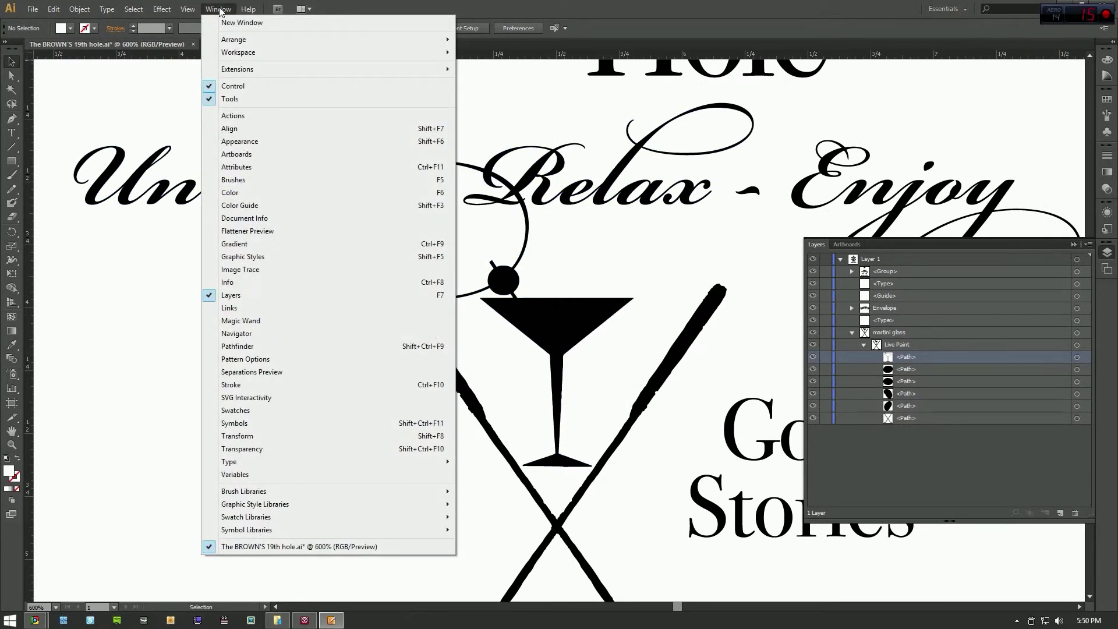
{"action": "left_click", "coordinate": [245, 347]}
{"action": "left_click", "coordinate": [511, 301]}
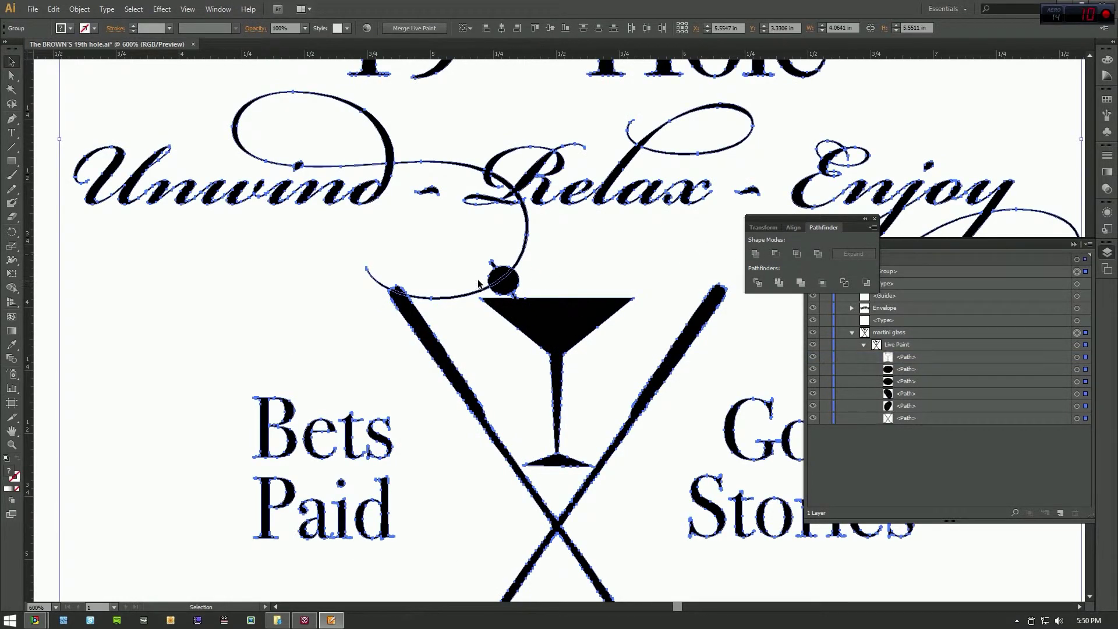
{"action": "left_click_drag", "start_coordinate": [870, 224], "coordinate": [1000, 126]}
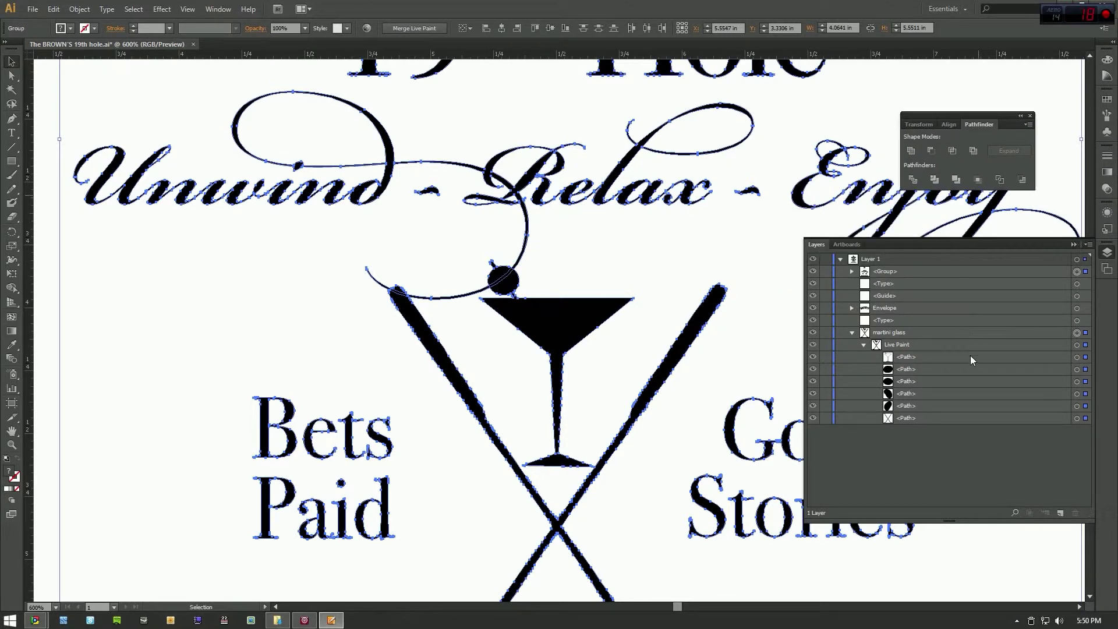
{"action": "left_click", "coordinate": [614, 255]}
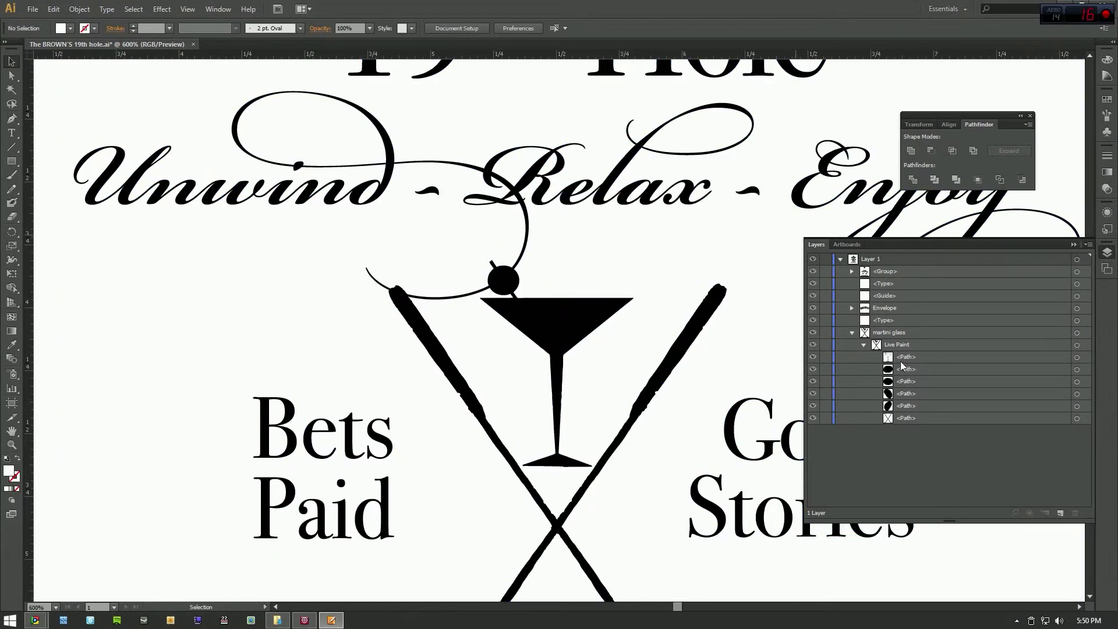
{"action": "left_click", "coordinate": [890, 348]}
{"action": "left_click", "coordinate": [813, 332]}
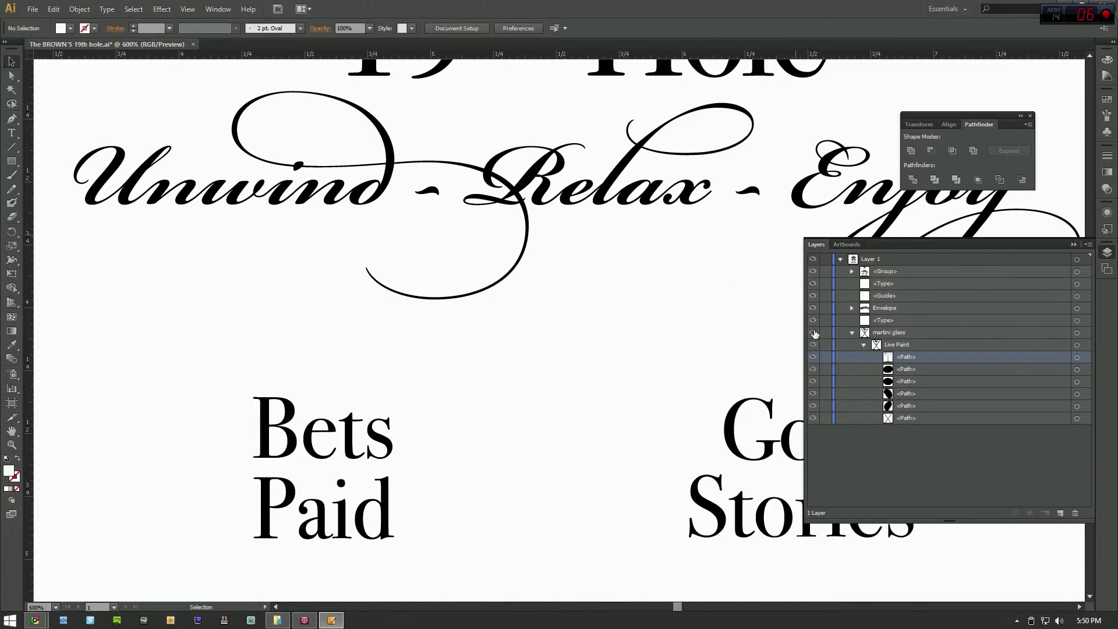
Step: Move all six Live Paint paths above Live Paint into the martini glass layer
{"action": "left_click", "coordinate": [908, 419], "text": "shift"}
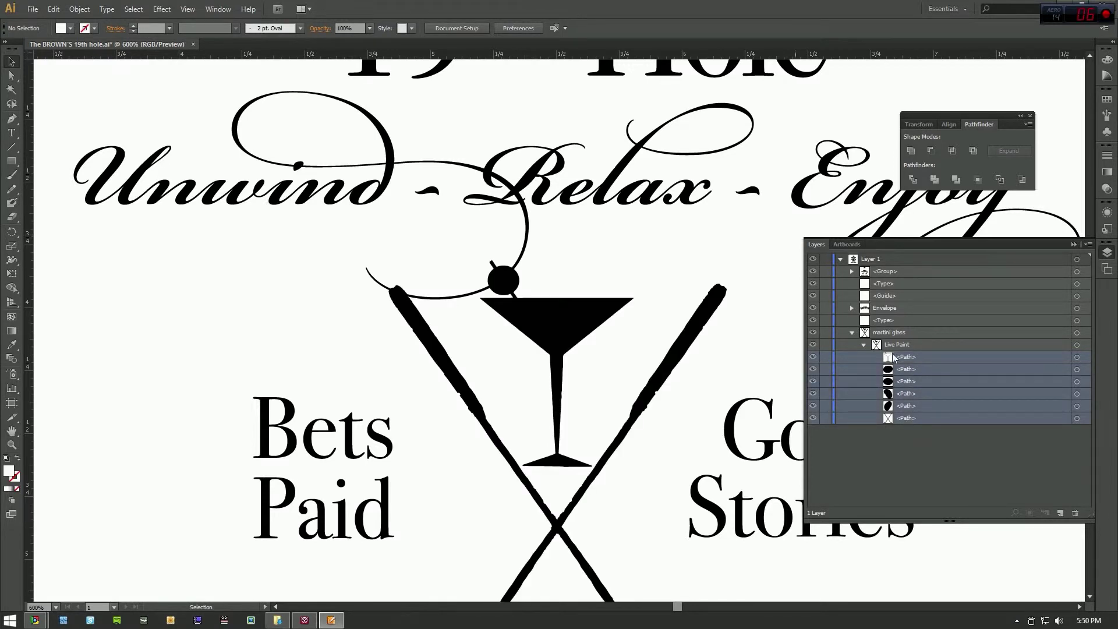
{"action": "left_click_drag", "start_coordinate": [906, 361], "coordinate": [889, 342]}
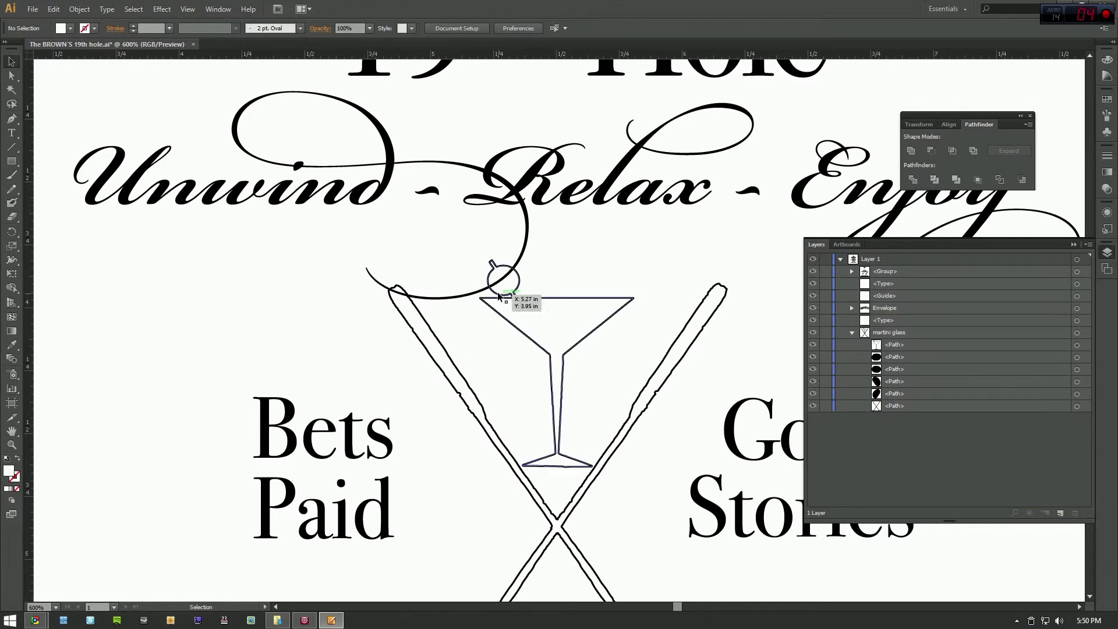
{"action": "left_click_drag", "start_coordinate": [553, 386], "coordinate": [461, 218]}
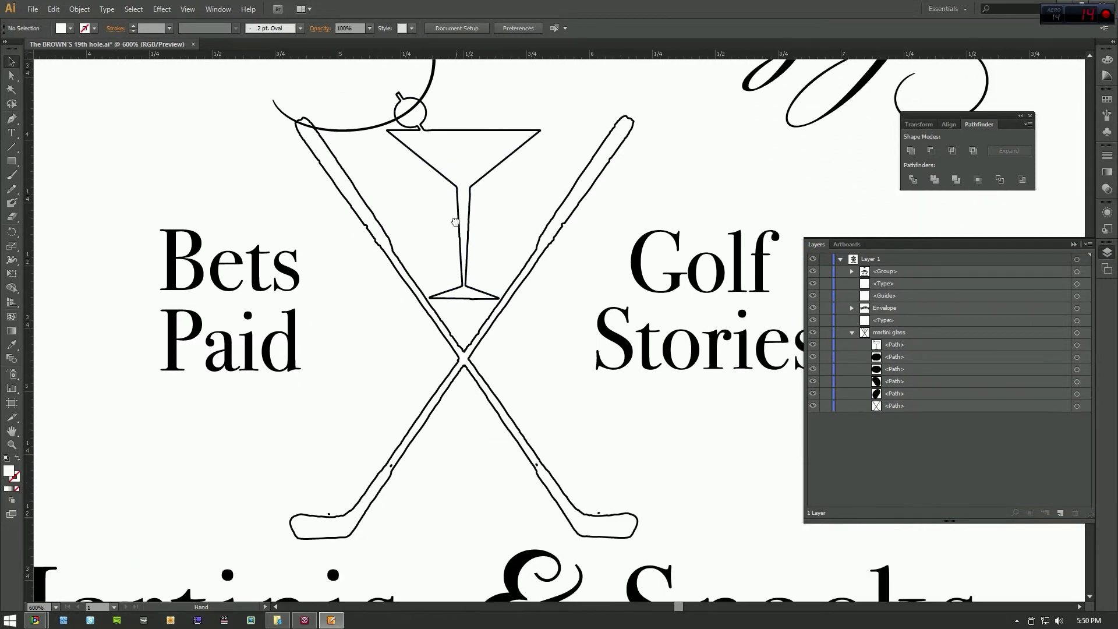
Step: Fill the glass paths solid black, add the Unwind - Relax - Enjoy swash, and apply Pathfinder Merge
{"action": "left_click", "coordinate": [424, 133]}
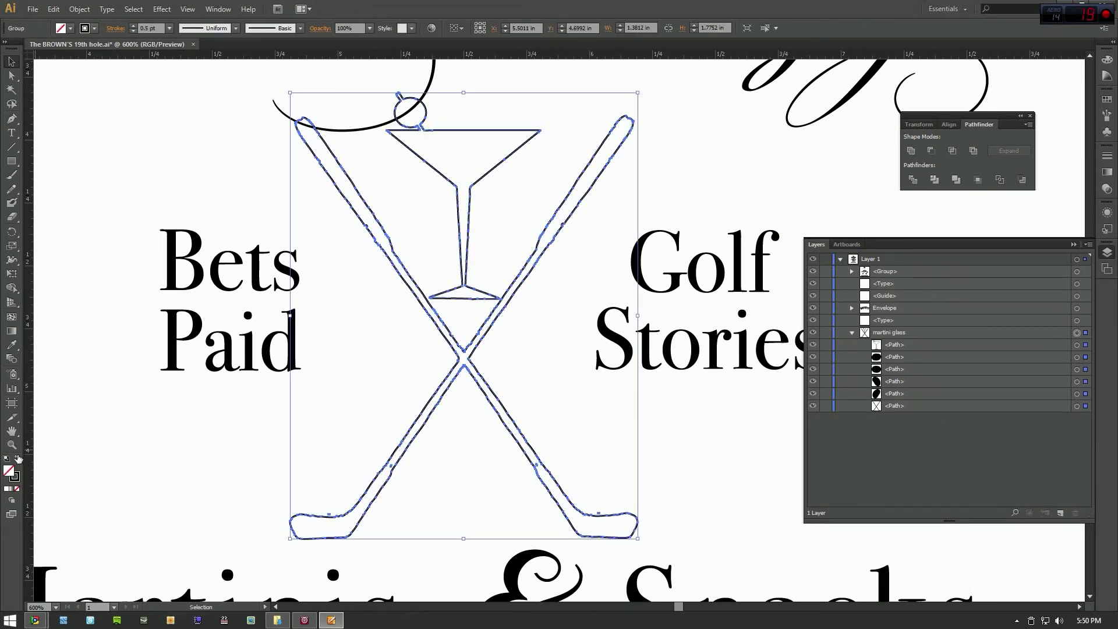
{"action": "left_click", "coordinate": [17, 459]}
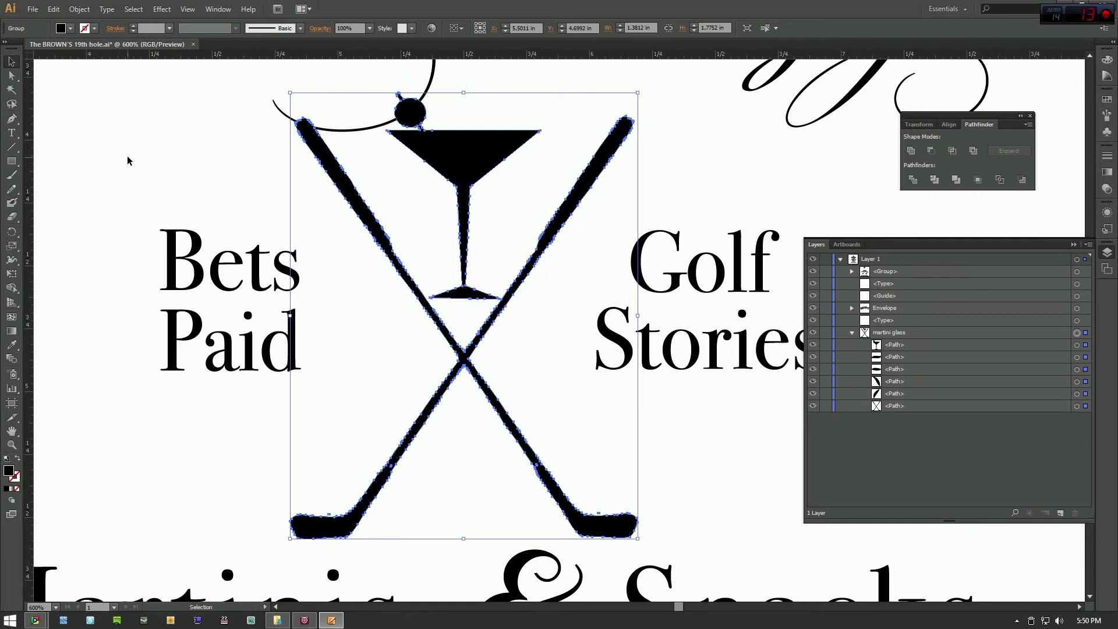
{"action": "left_click_drag", "start_coordinate": [318, 203], "coordinate": [507, 275]}
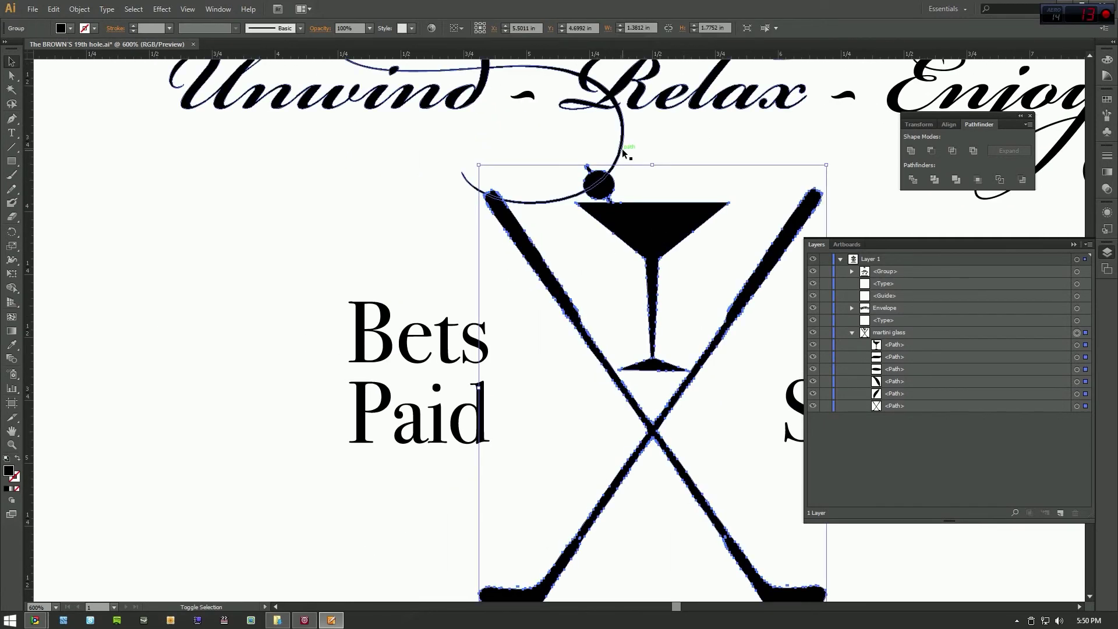
{"action": "key", "text": "ctrl+a"}
{"action": "scroll", "coordinate": [572, 187], "scroll_direction": "up", "scroll_amount": 1}
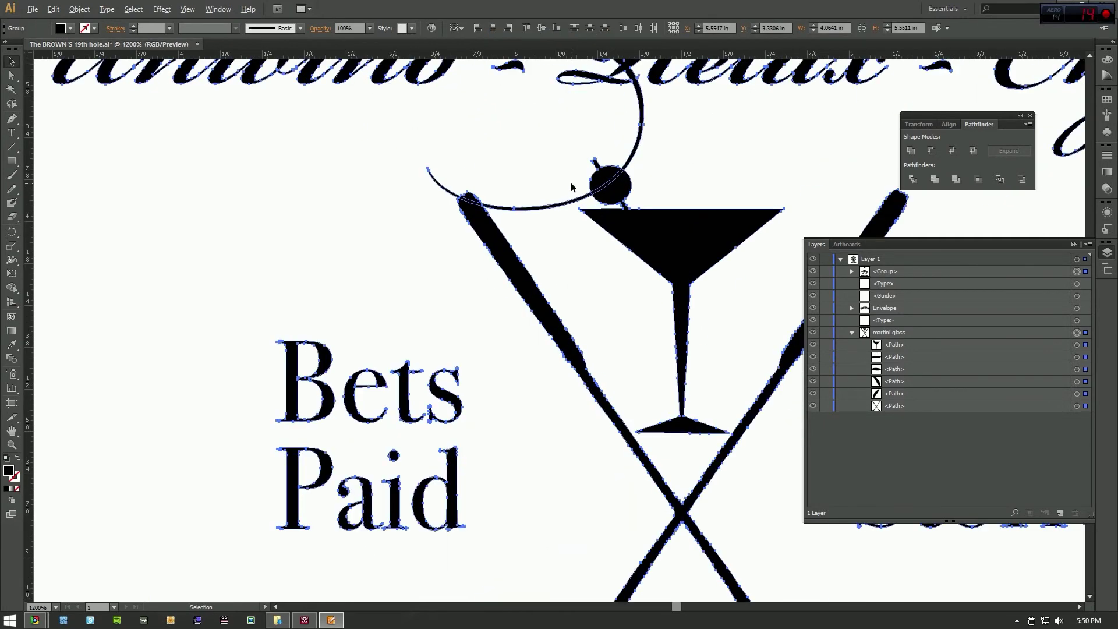
{"action": "scroll", "coordinate": [572, 186], "scroll_direction": "up", "scroll_amount": 2}
{"action": "left_click", "coordinate": [911, 150]}
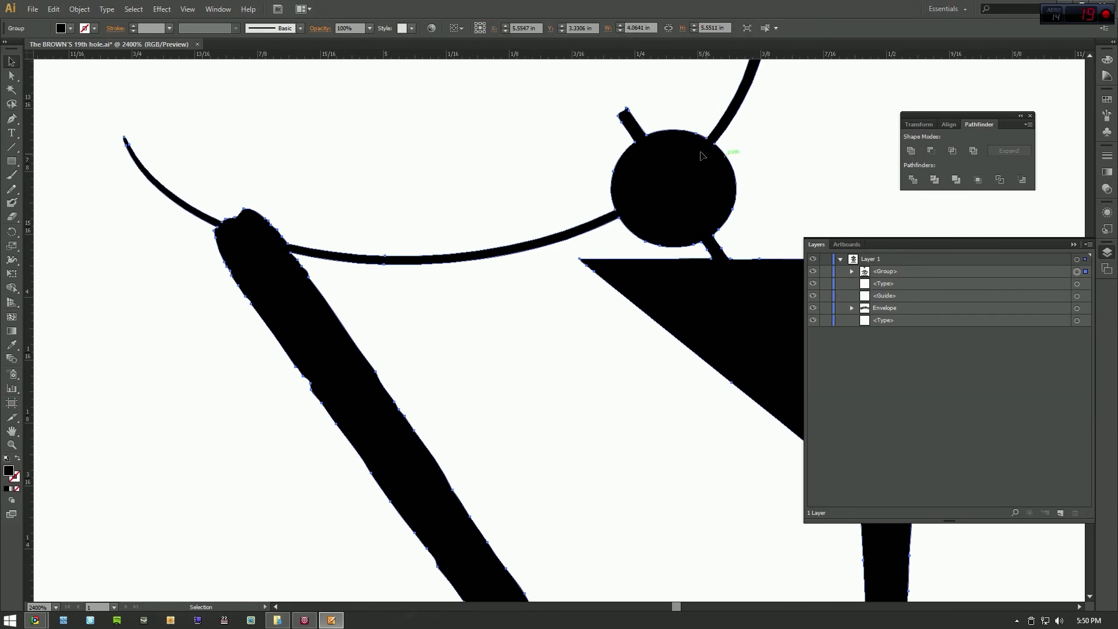
{"action": "left_click", "coordinate": [752, 178]}
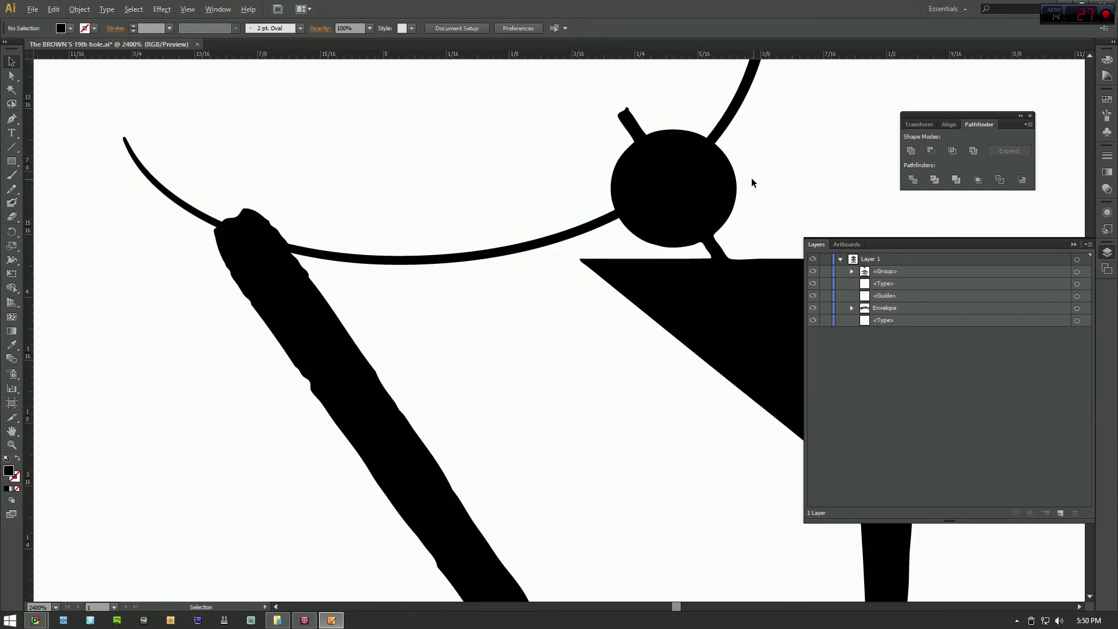